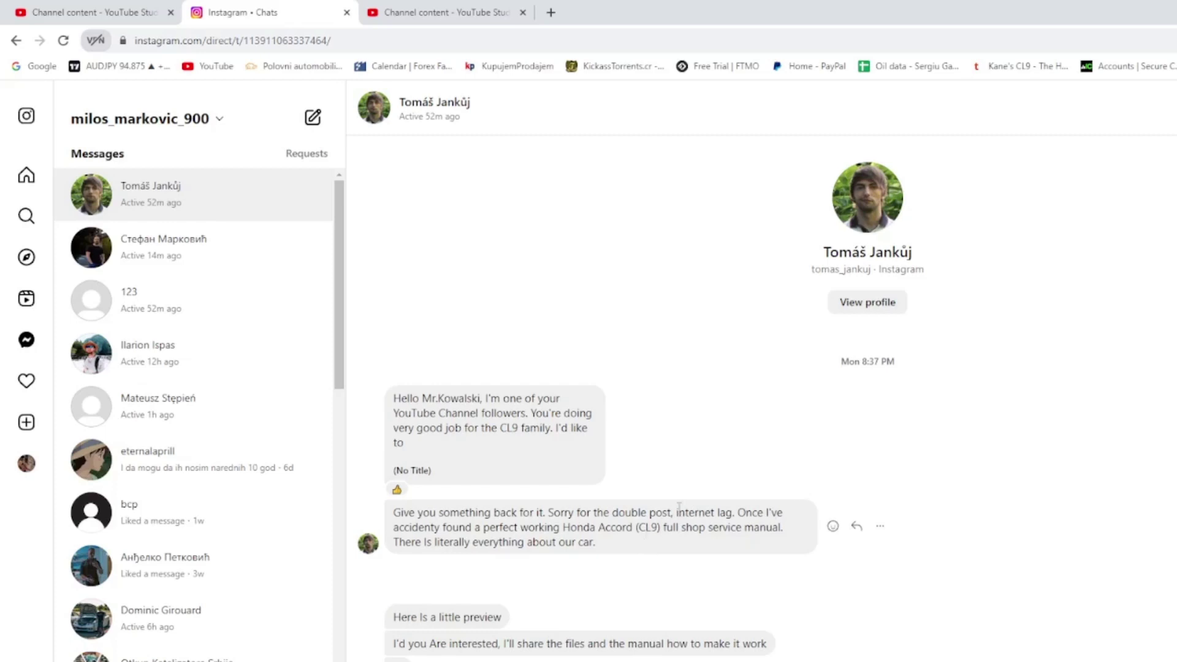
Highlight the contact's profile name and the phrase 'full shop service manual' in the chat
drag(824, 251, 866, 249)
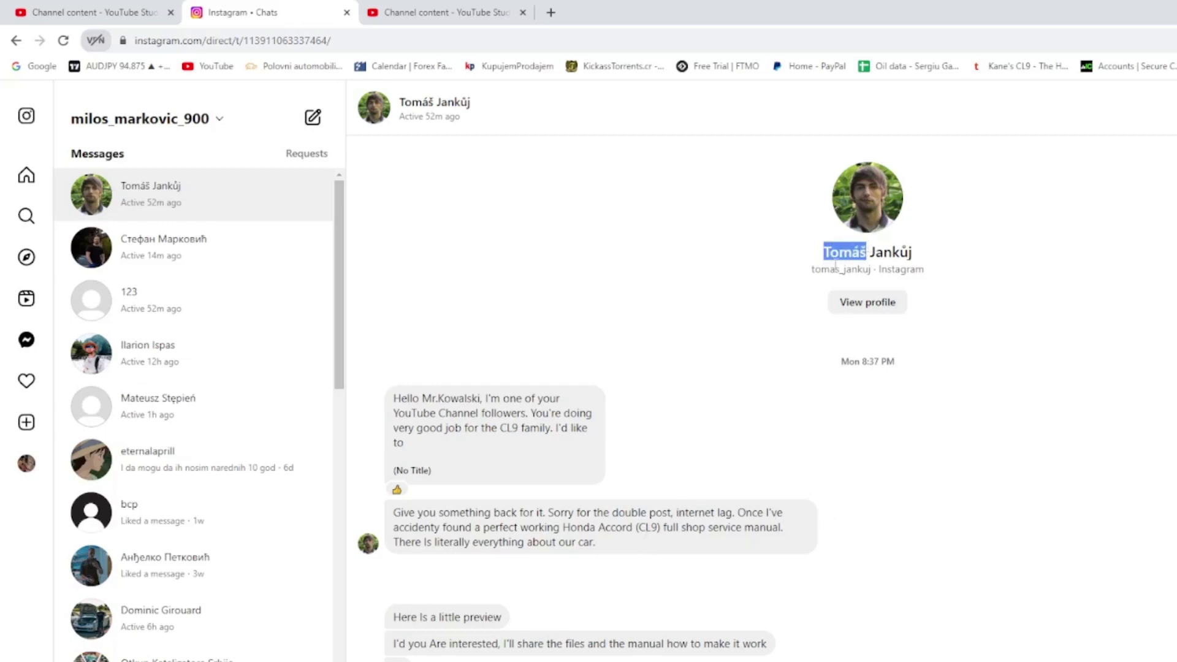
mouse_move(600, 526)
drag(664, 522, 787, 530)
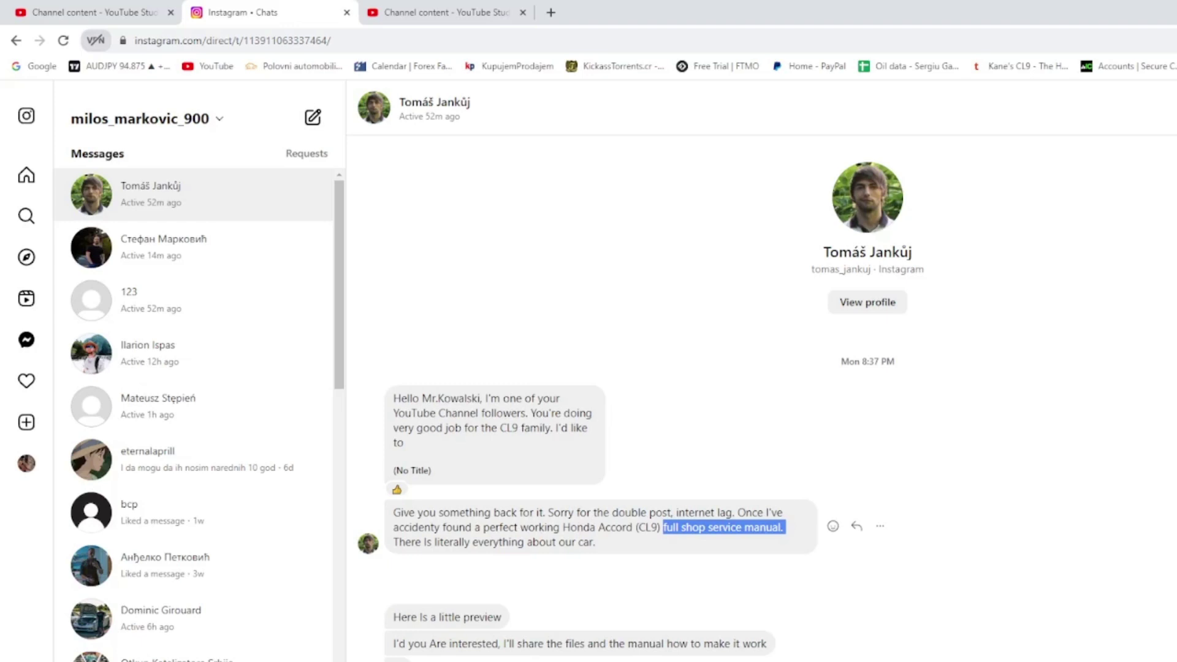
Mount the Accord 2003-2008 disc image from the accord folder and bring up HONDAESM's context menu
key(alt+Tab)
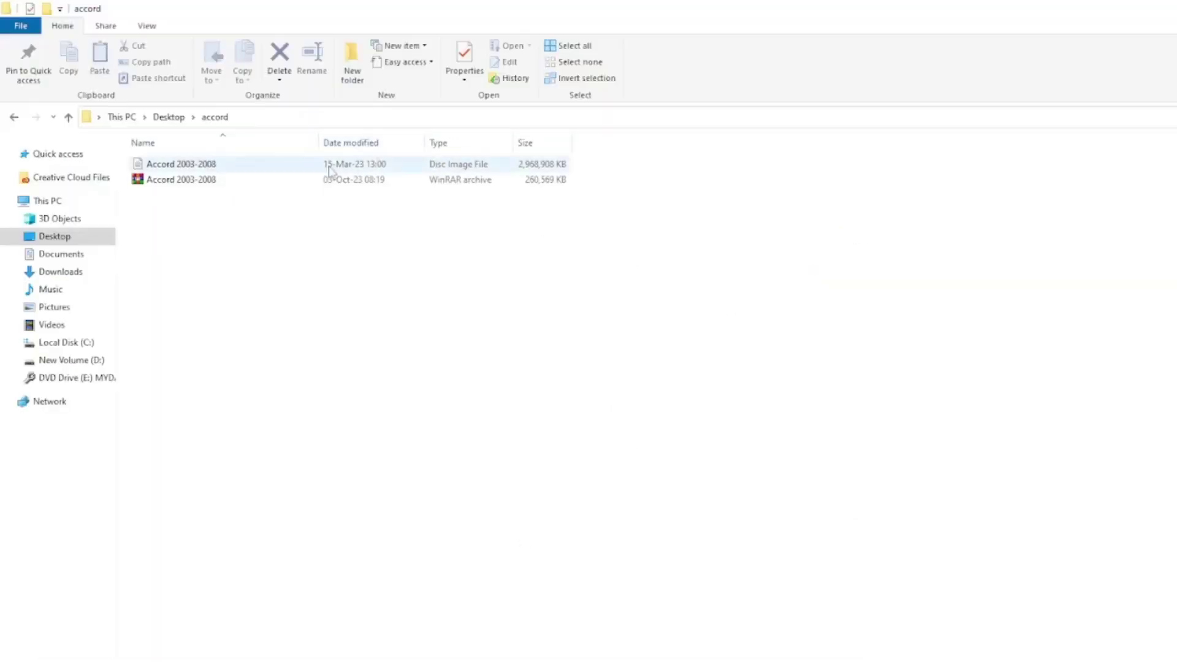
click(206, 182)
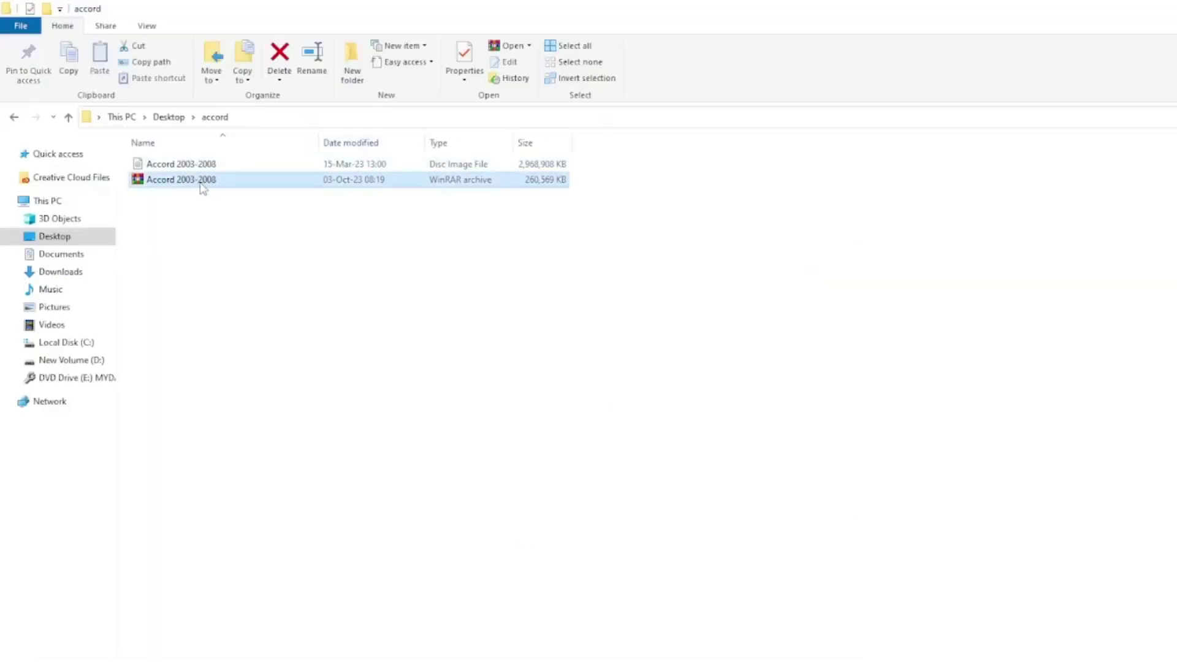
right_click(201, 188)
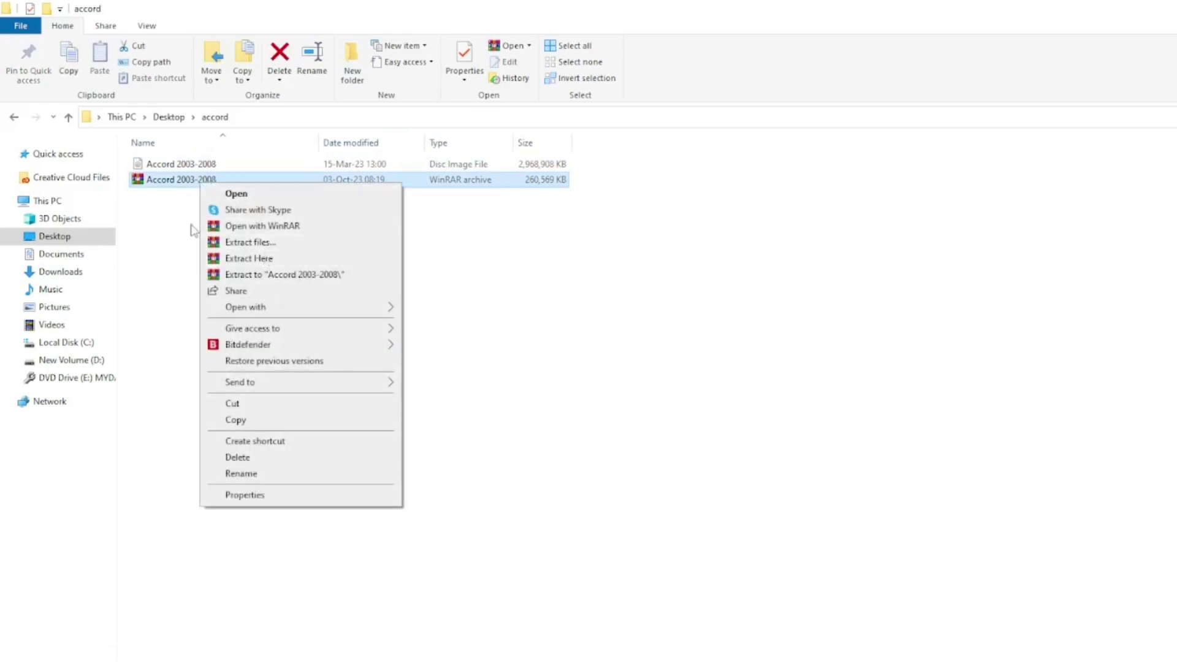
double_click(175, 165)
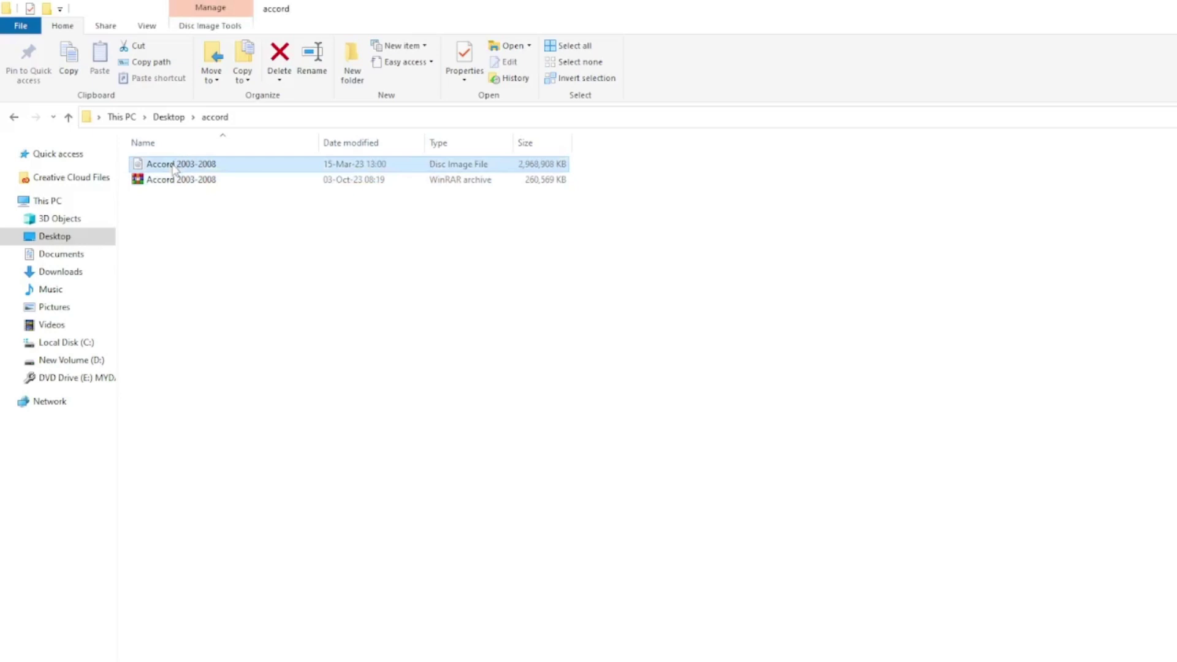
right_click(195, 292)
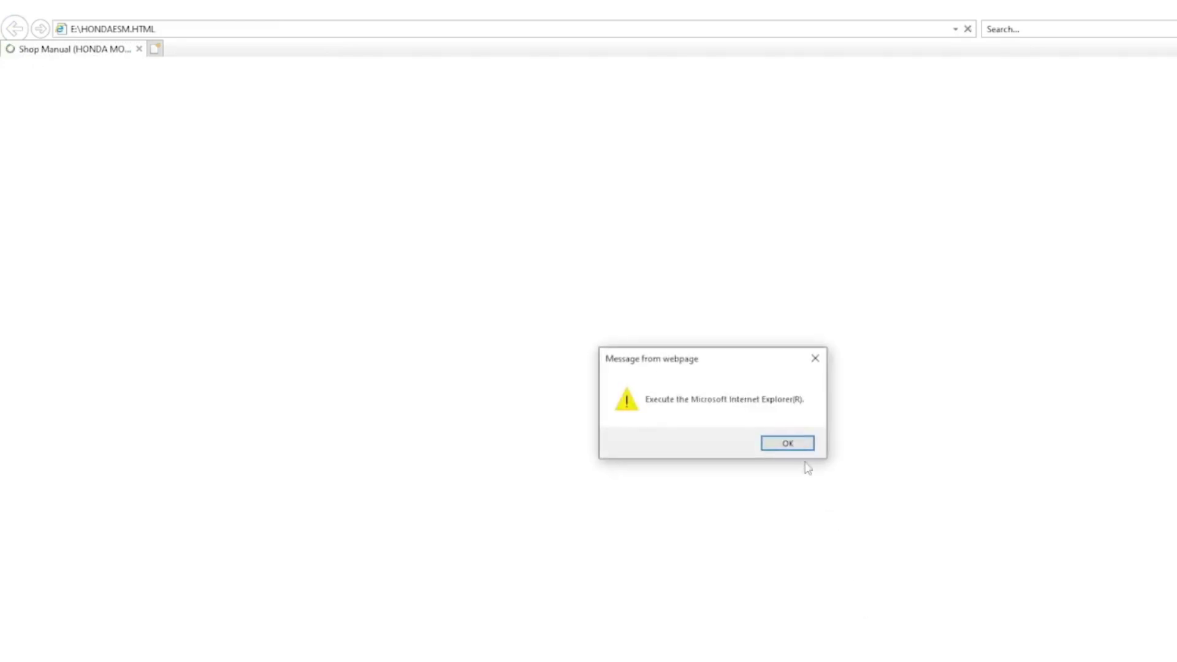
Dismiss the webpage alert, keep the manual tab open, and maximize the window
click(802, 448)
click(832, 451)
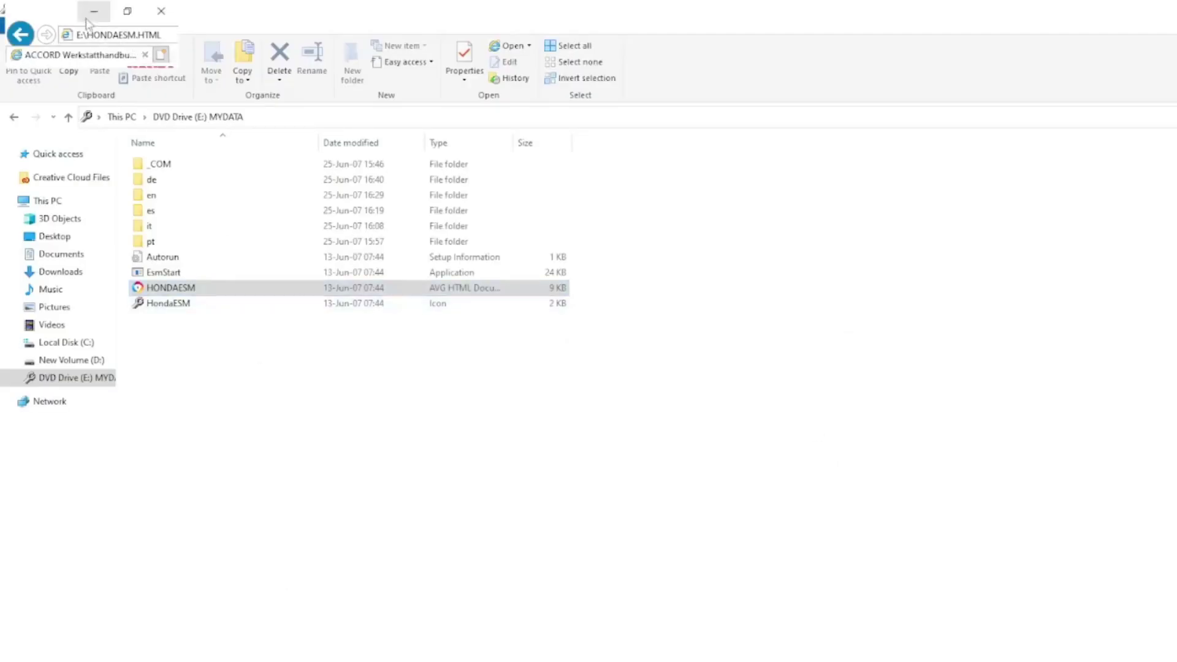
click(127, 12)
click(454, 172)
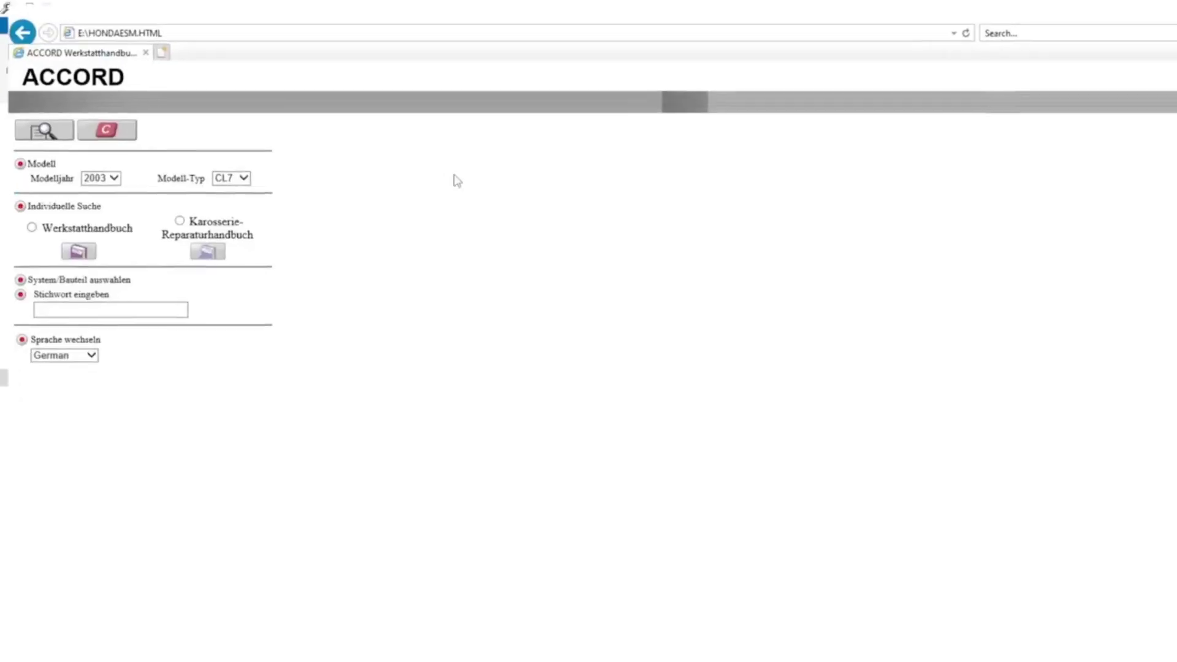
Switch the manual's interface language to English, then dismiss the alert and maximize again
click(85, 356)
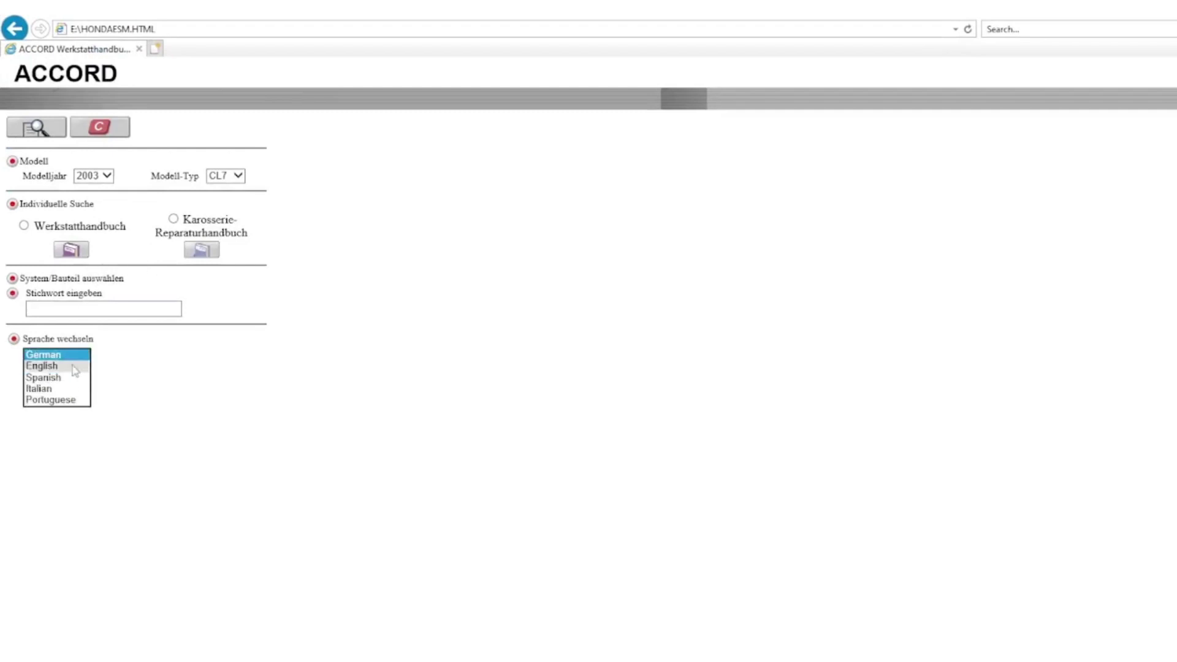
click(72, 372)
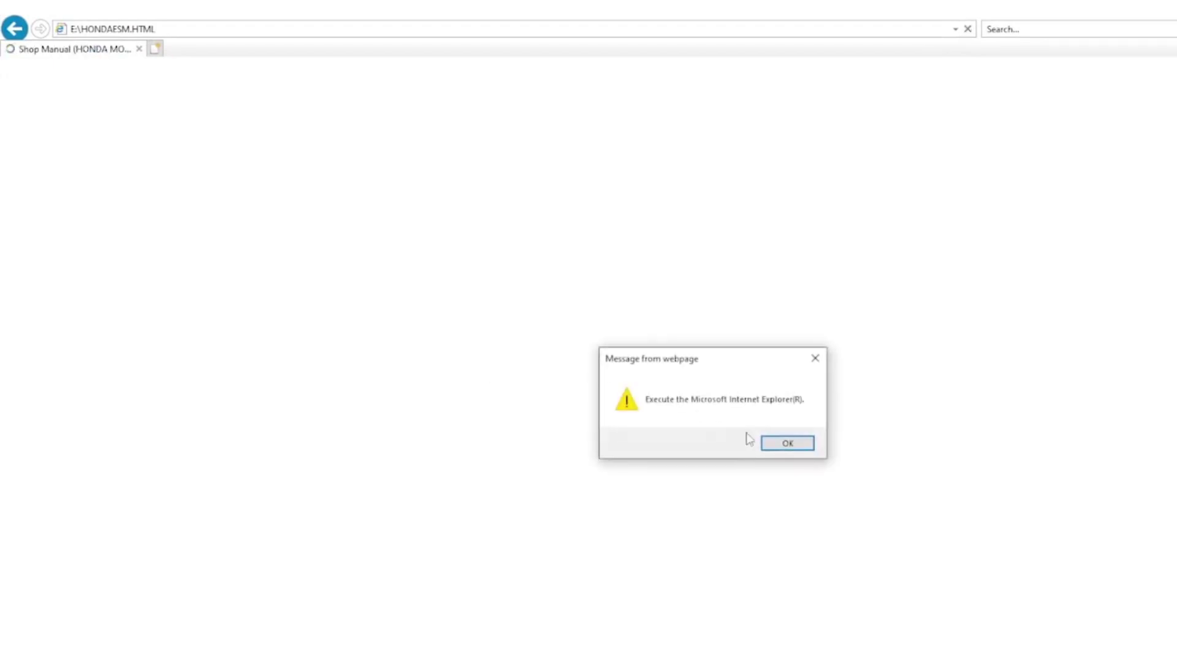
click(777, 443)
click(815, 445)
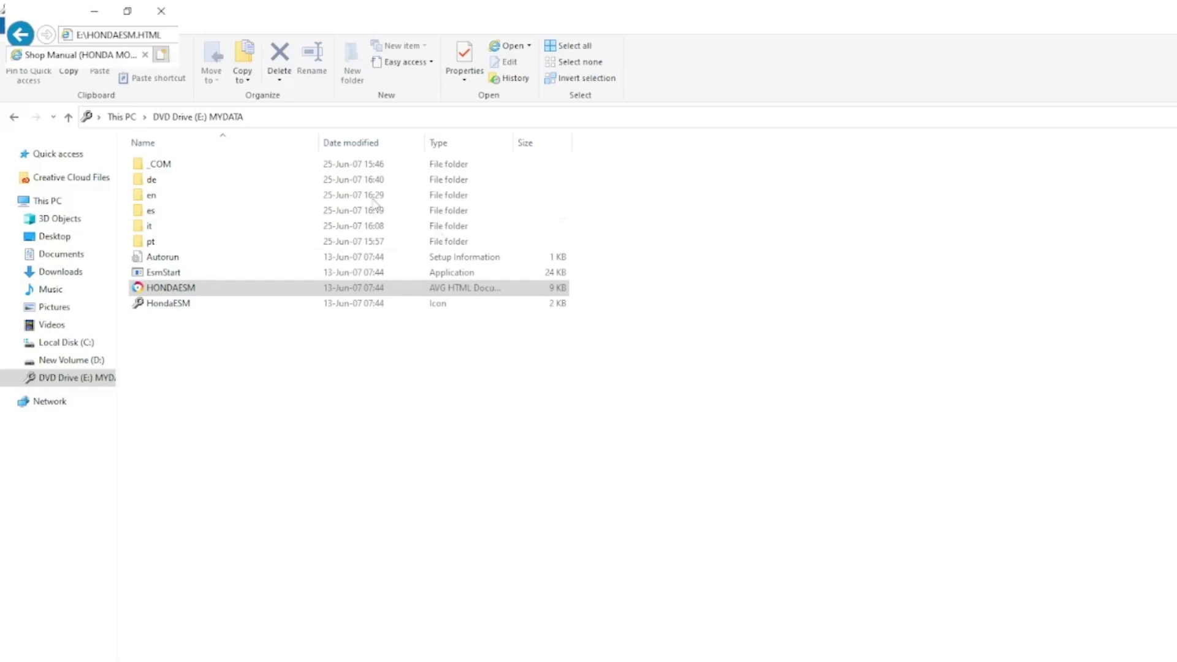
click(453, 170)
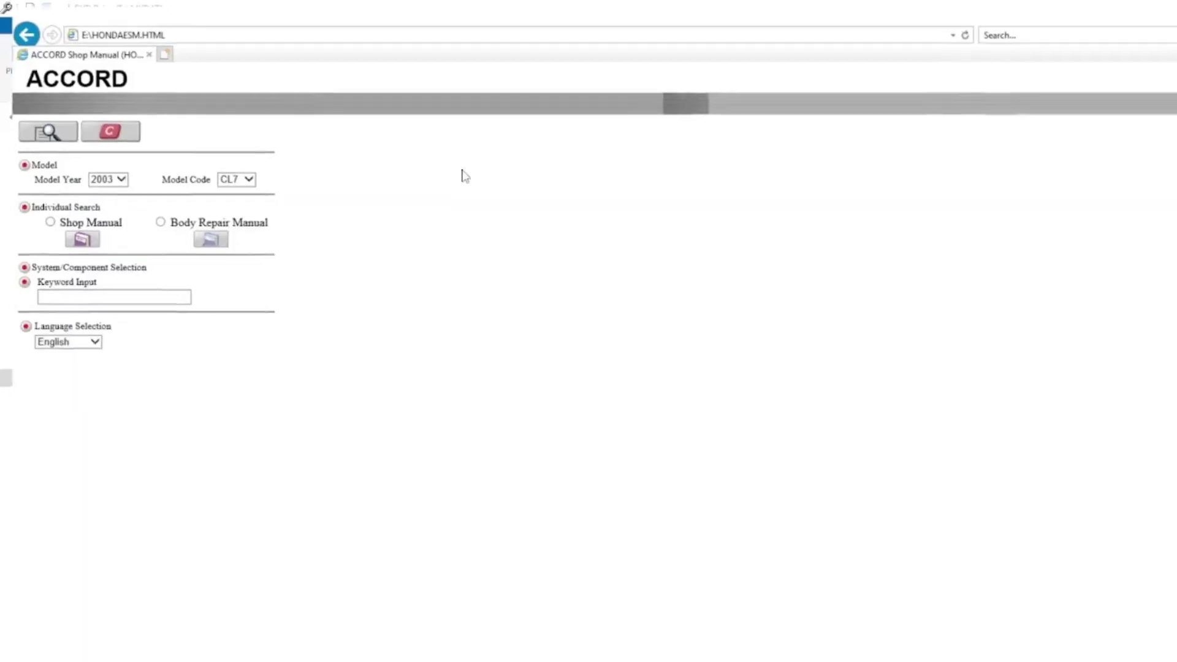
Choose model year 2007, model code CL9, and the Shop Manual option
click(109, 175)
key(Down)
key(Down)
key(Down)
key(Return)
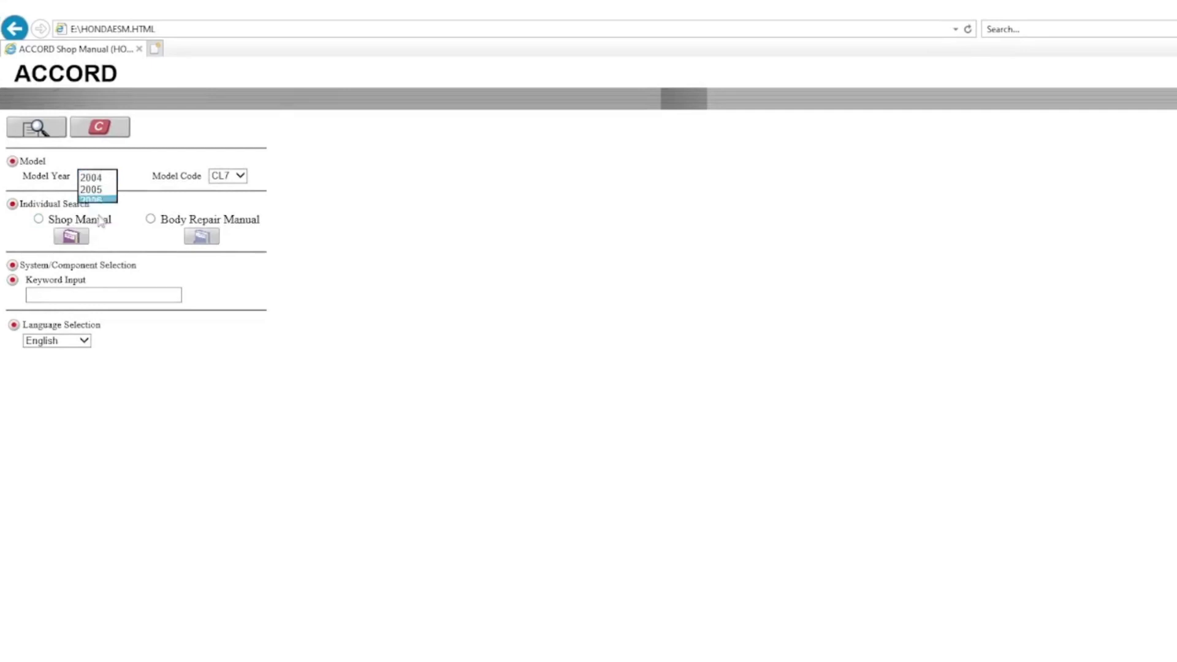
click(107, 176)
click(92, 185)
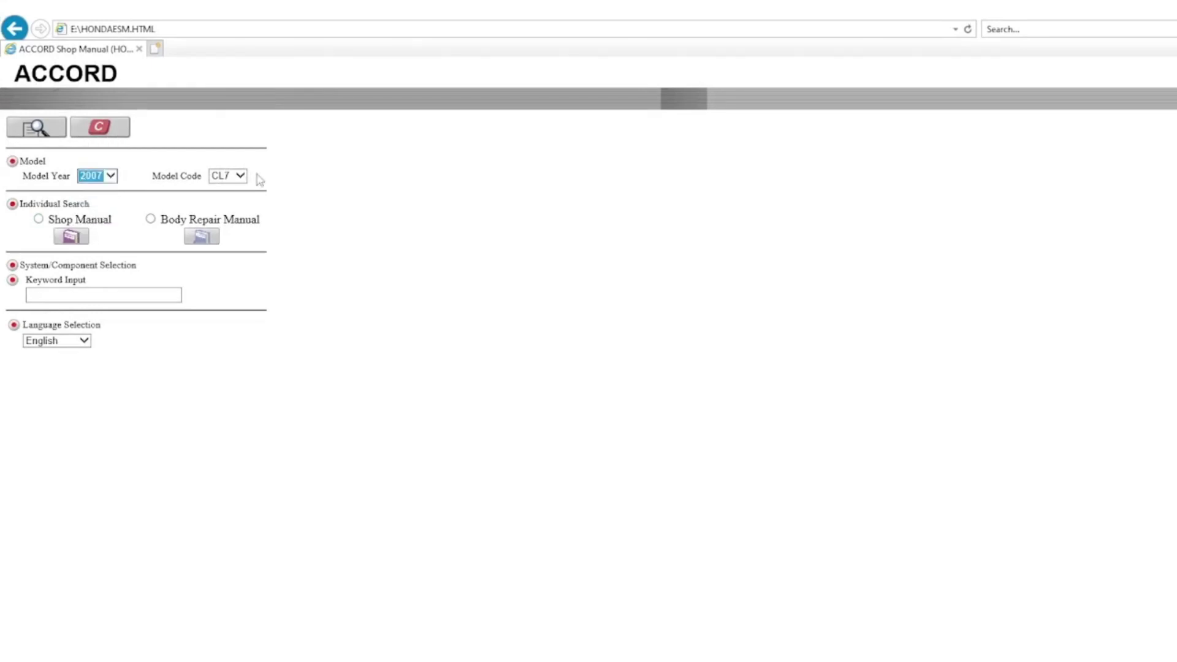
click(239, 176)
click(226, 186)
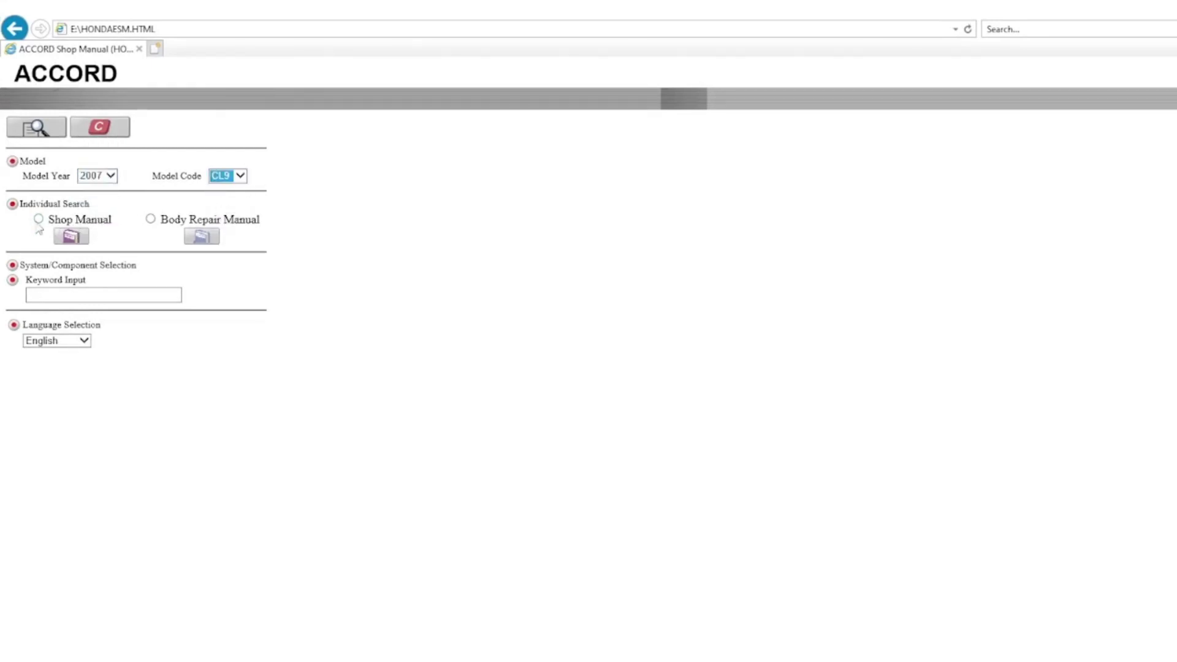
click(39, 220)
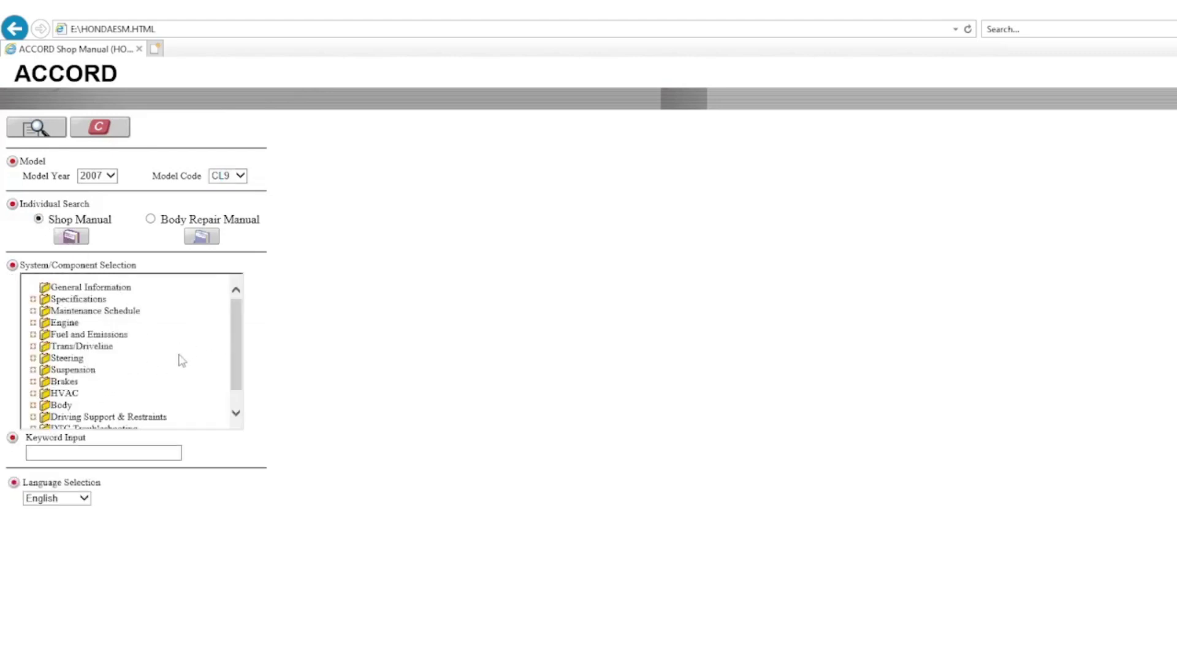
scroll(234, 347, down, 1)
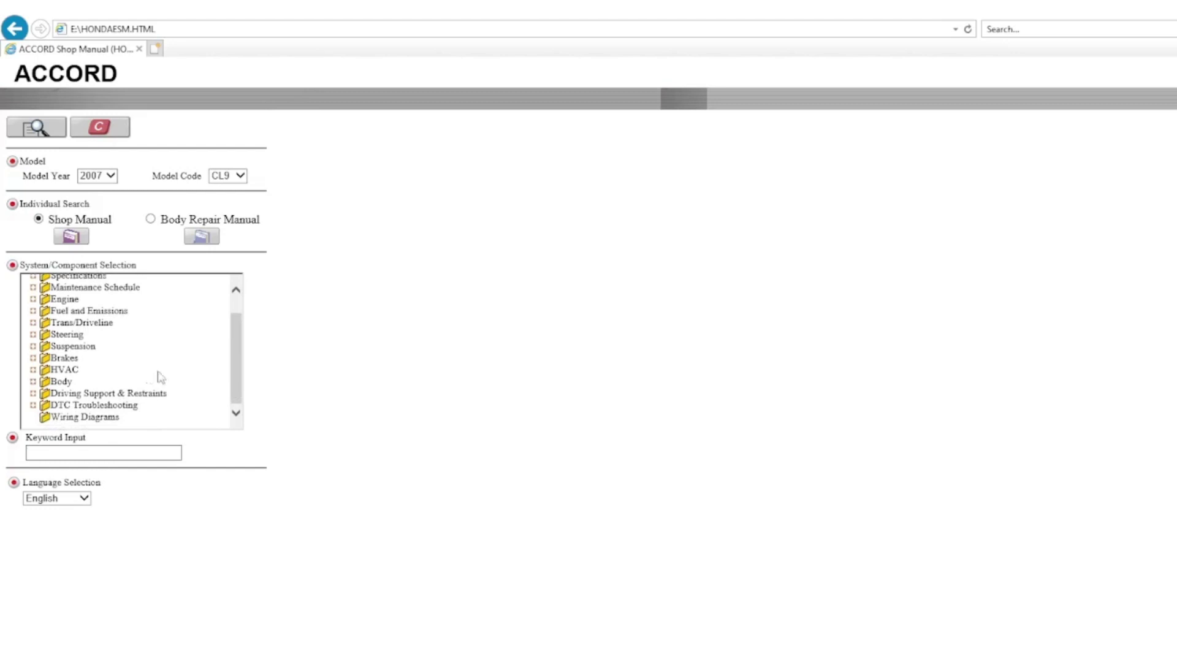
scroll(72, 336, up, 1)
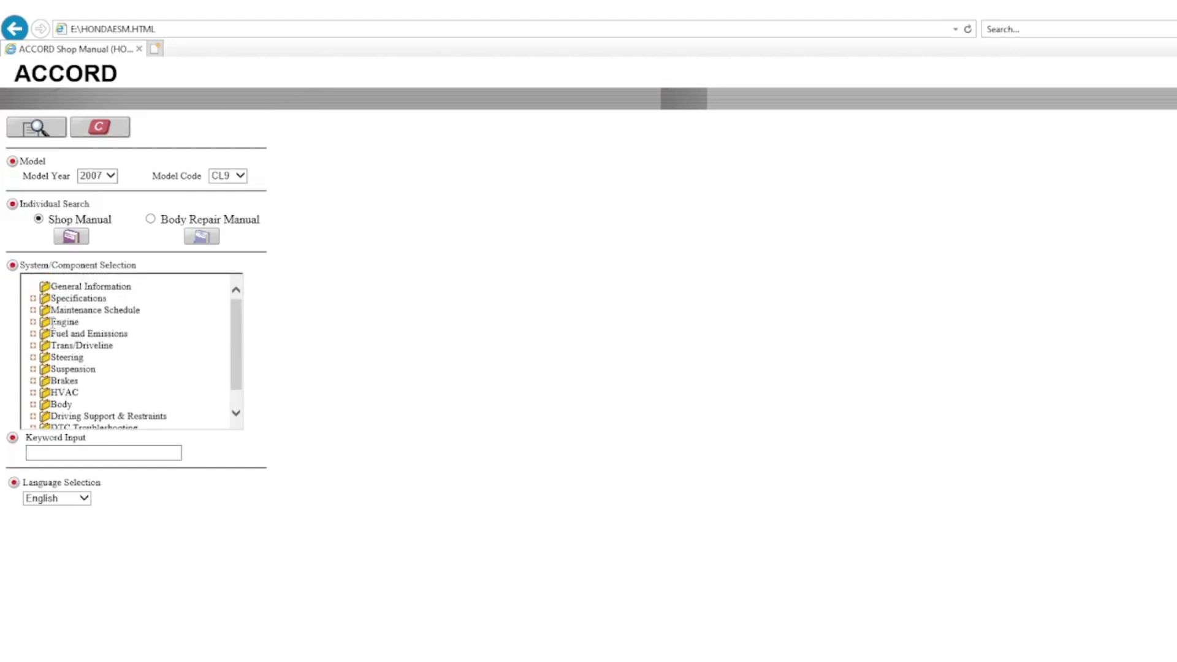
Search Engine > Engine Block Assembly > Pistons for shop manual documents
click(37, 323)
scroll(76, 361, down, 1)
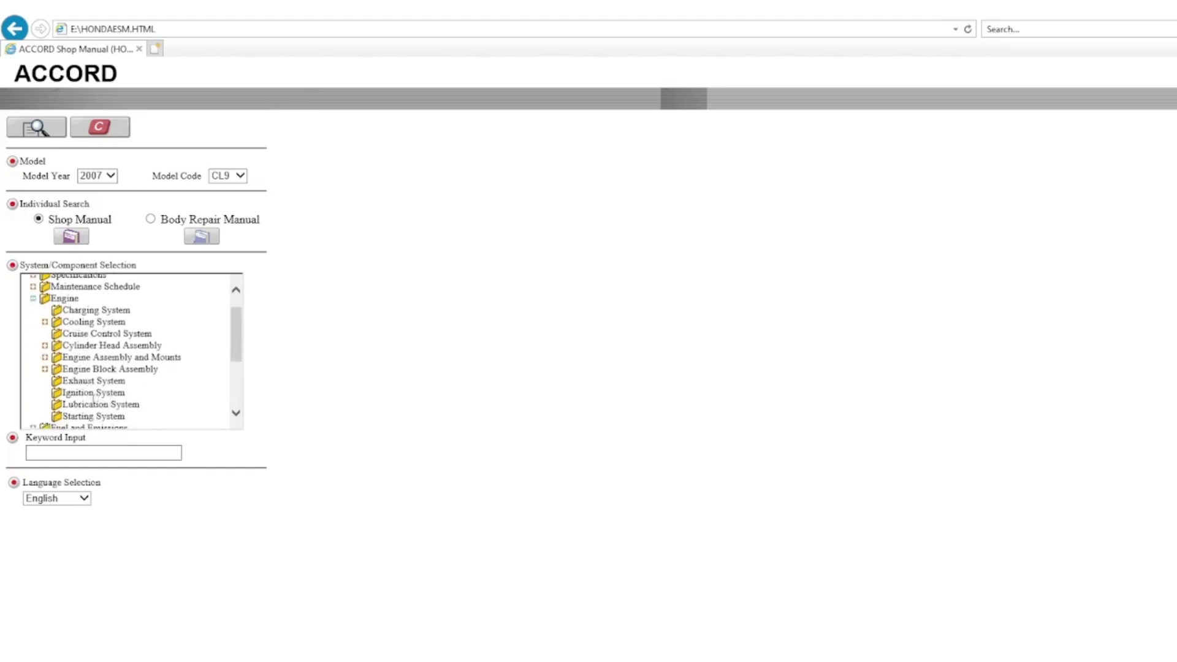
click(45, 370)
click(83, 406)
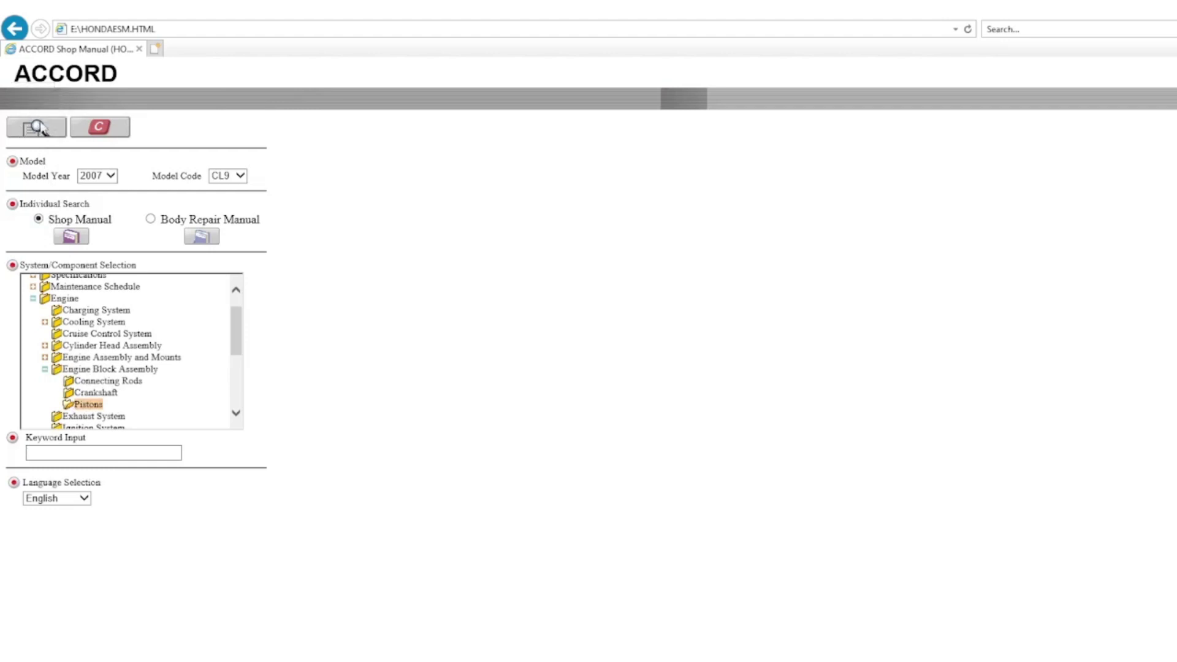
click(37, 129)
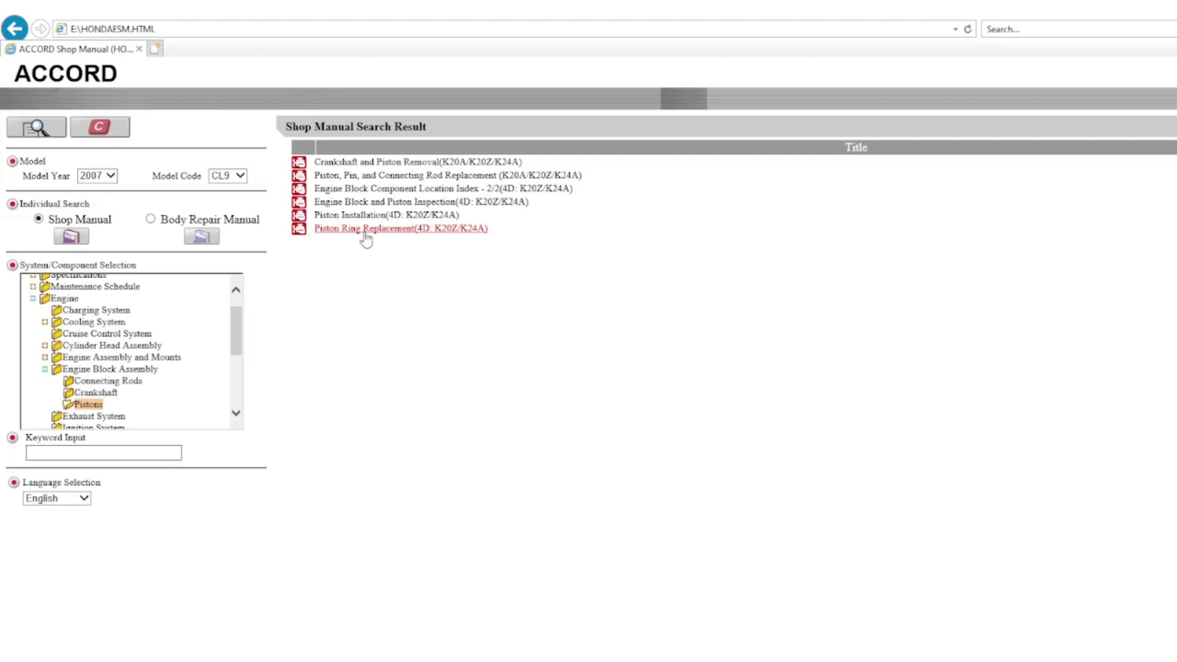
Open Piston Ring Replacement, allow its blocked content, and highlight the K24A3 end-gap specs
click(366, 232)
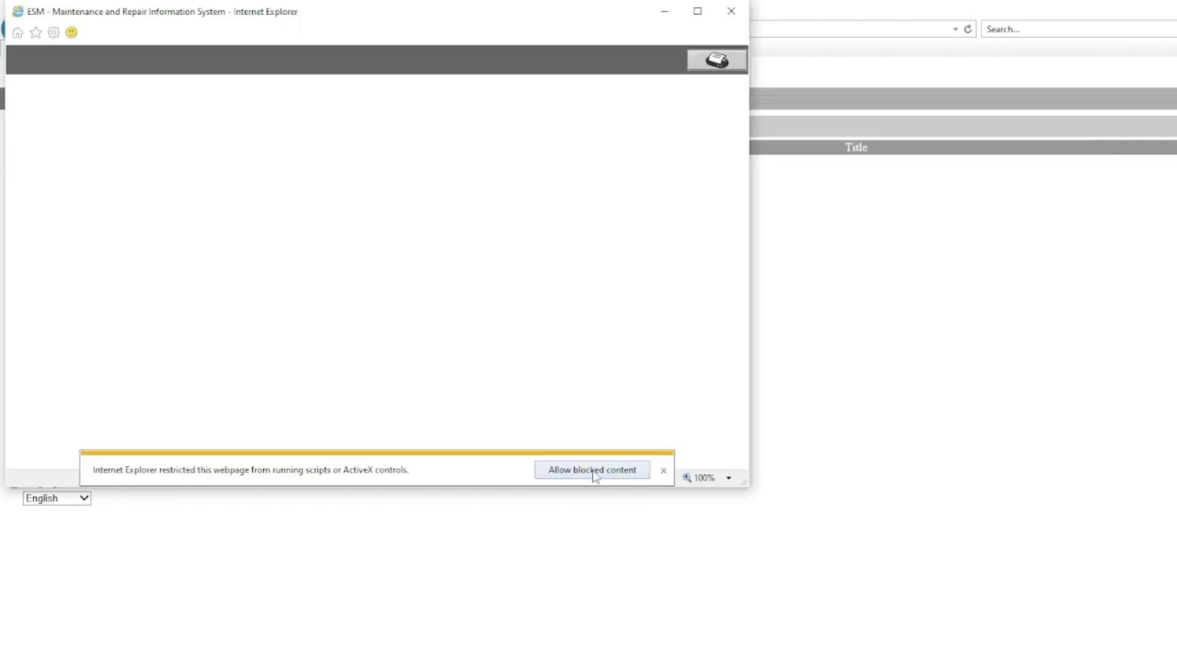
click(594, 469)
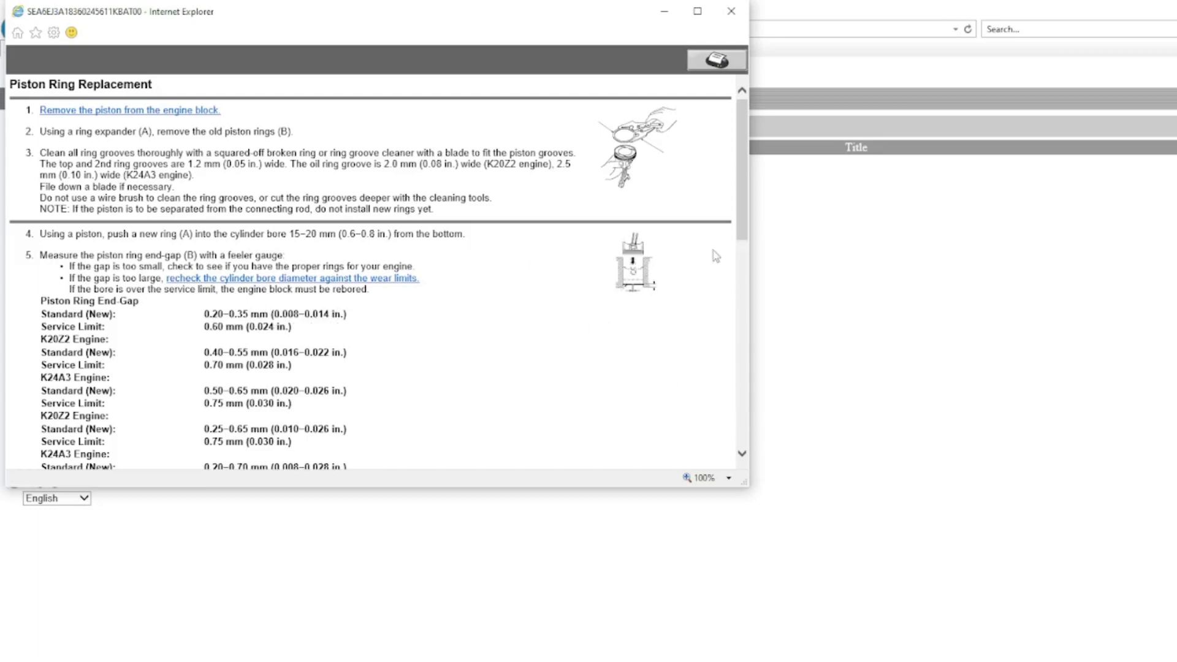
mouse_move(745, 203)
mouse_down()
mouse_move(751, 240)
mouse_move(746, 209)
mouse_up()
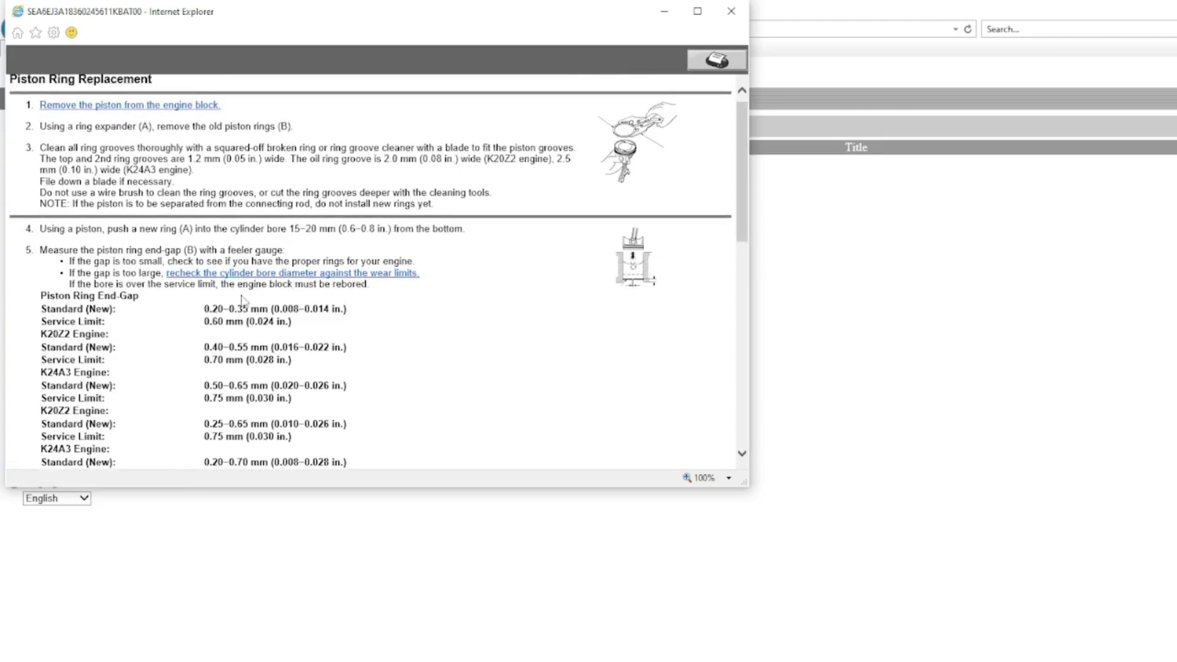
drag(42, 372, 139, 377)
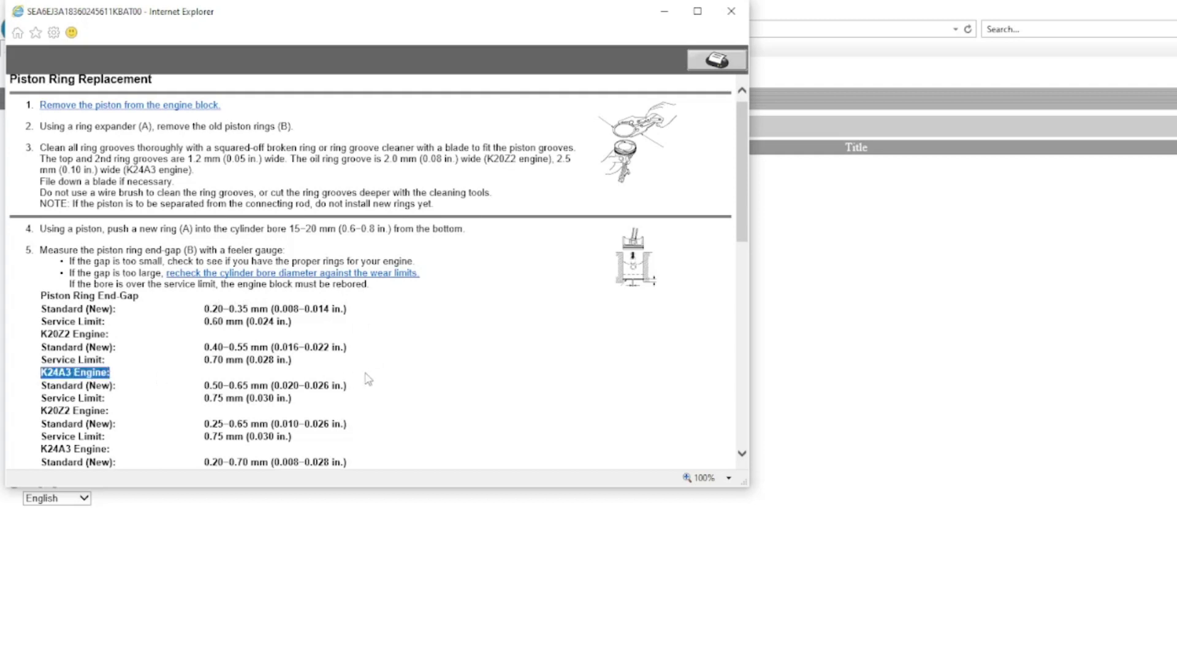
drag(366, 377, 366, 402)
click(368, 402)
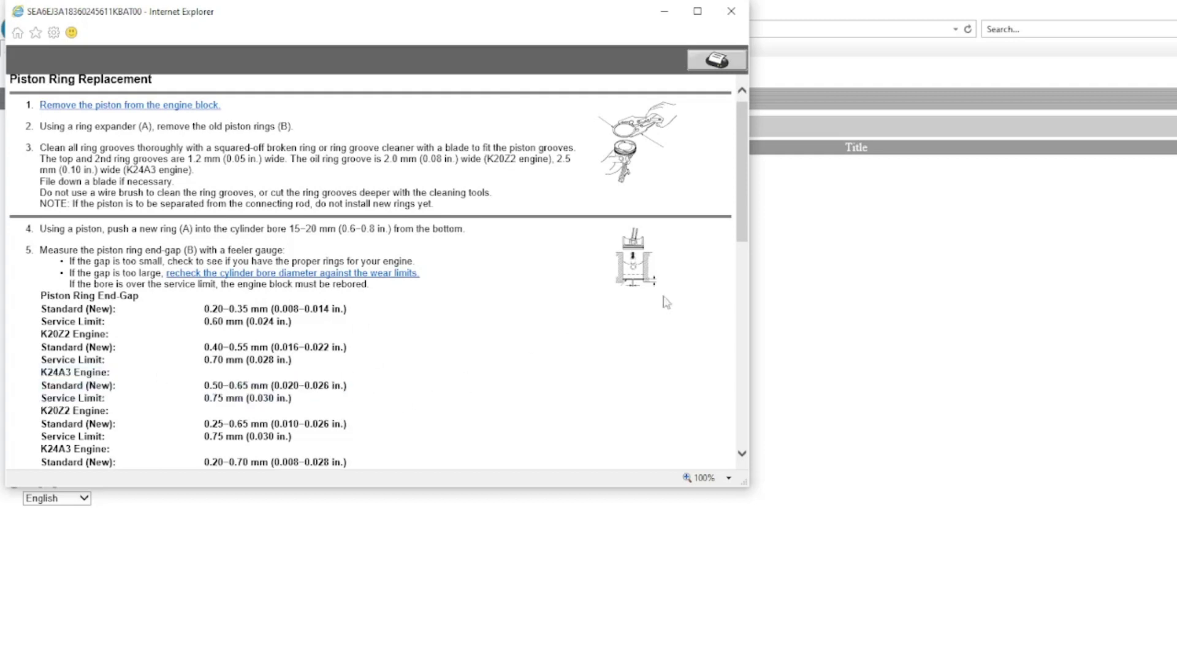
drag(742, 194, 754, 406)
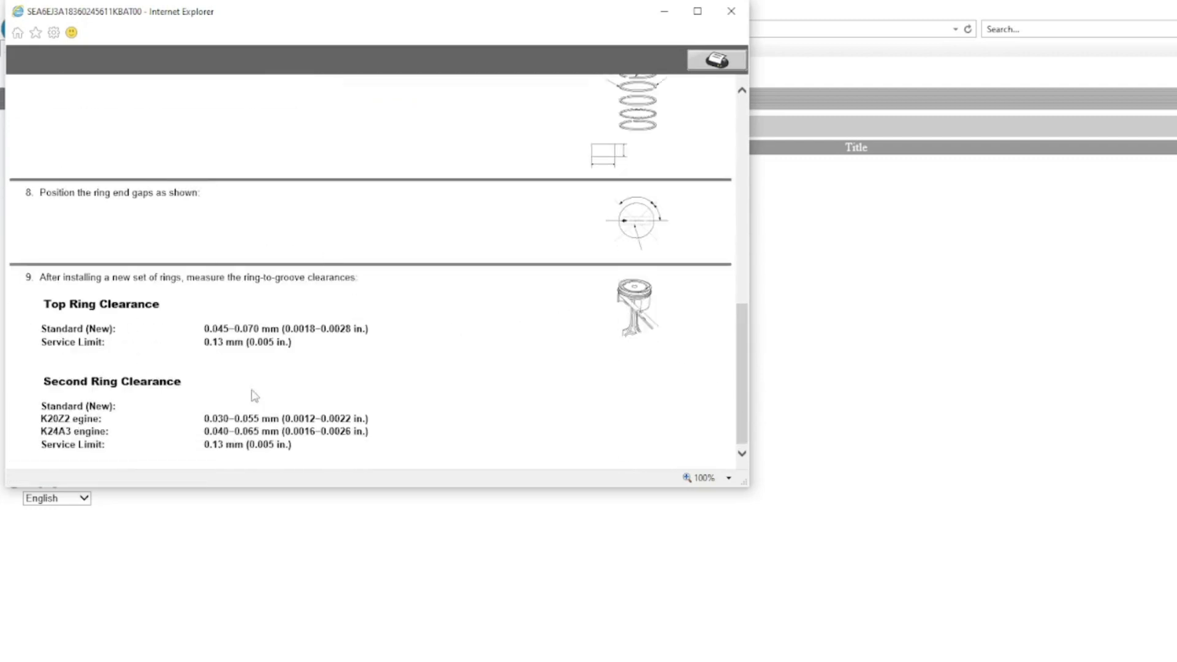
Open the step 9 view, allow its blocked content, and highlight the step 9 instruction line
click(668, 396)
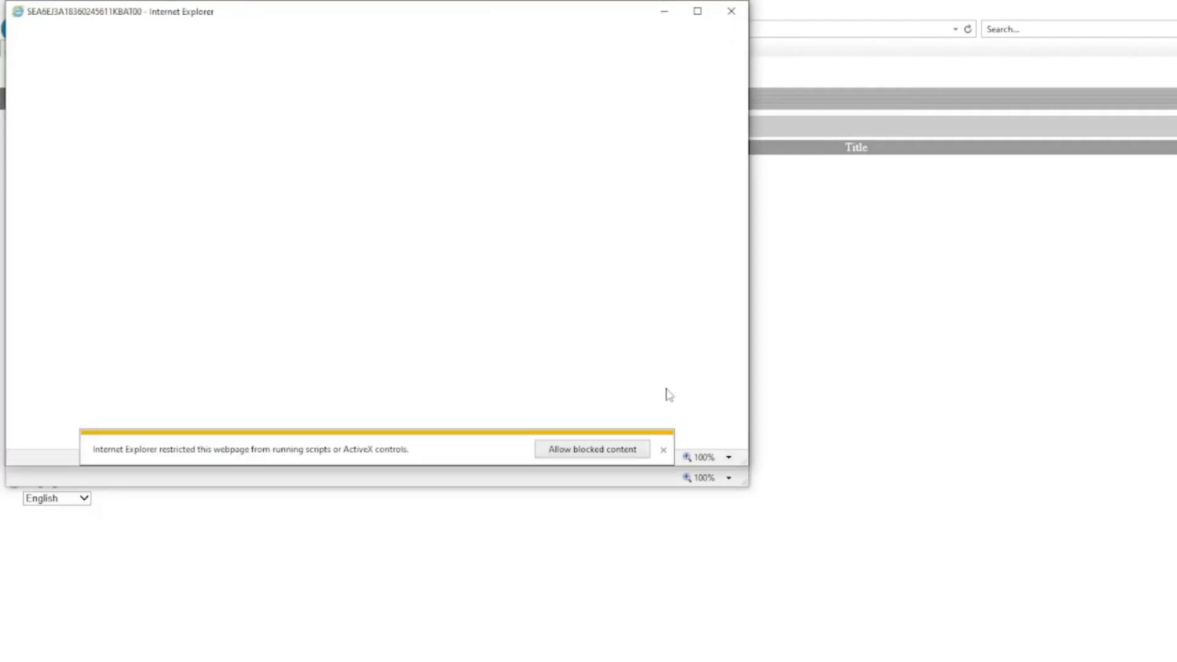
click(595, 450)
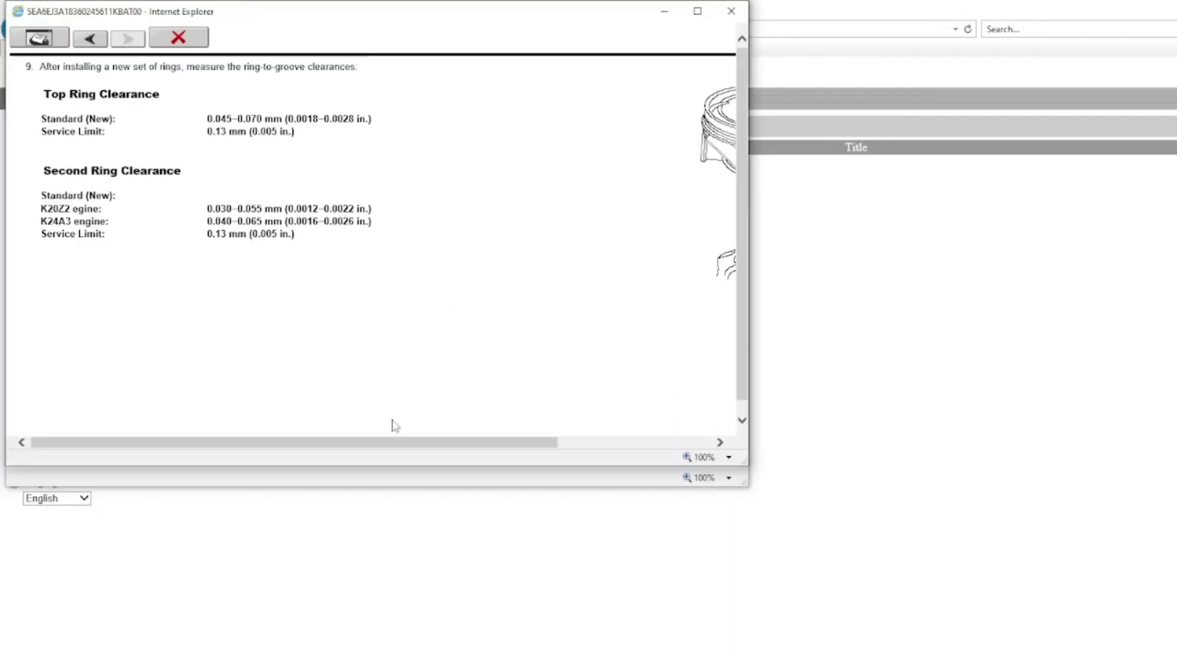
mouse_move(390, 442)
mouse_down()
mouse_move(571, 445)
mouse_move(358, 431)
mouse_up()
drag(41, 66, 358, 69)
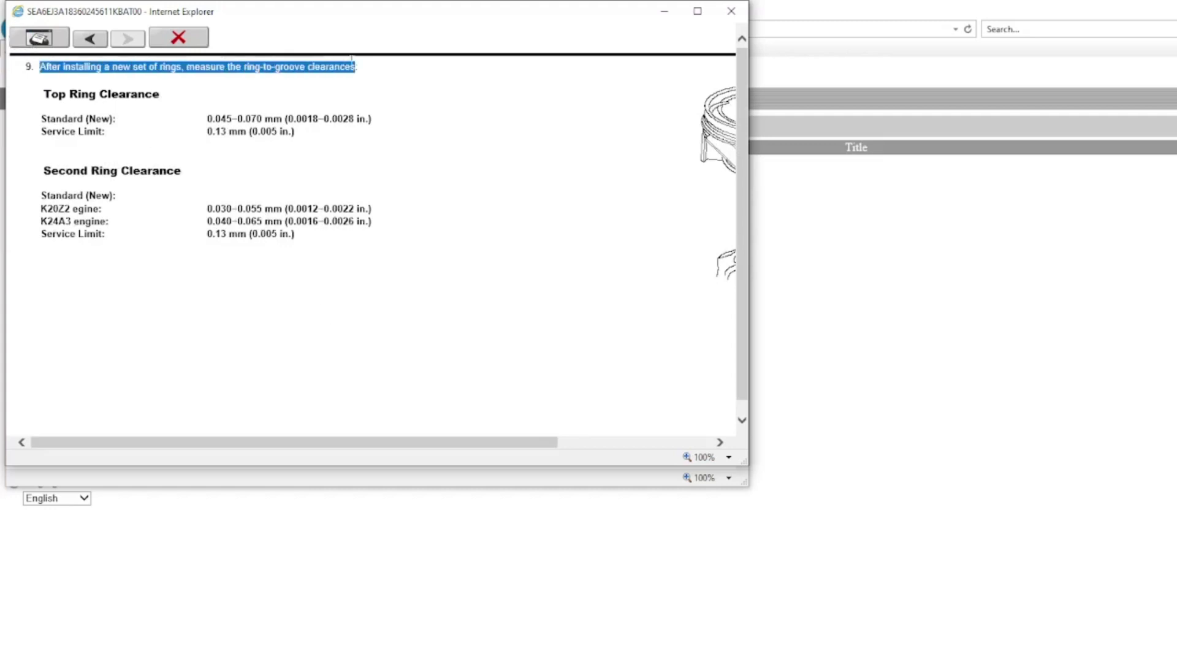
click(397, 81)
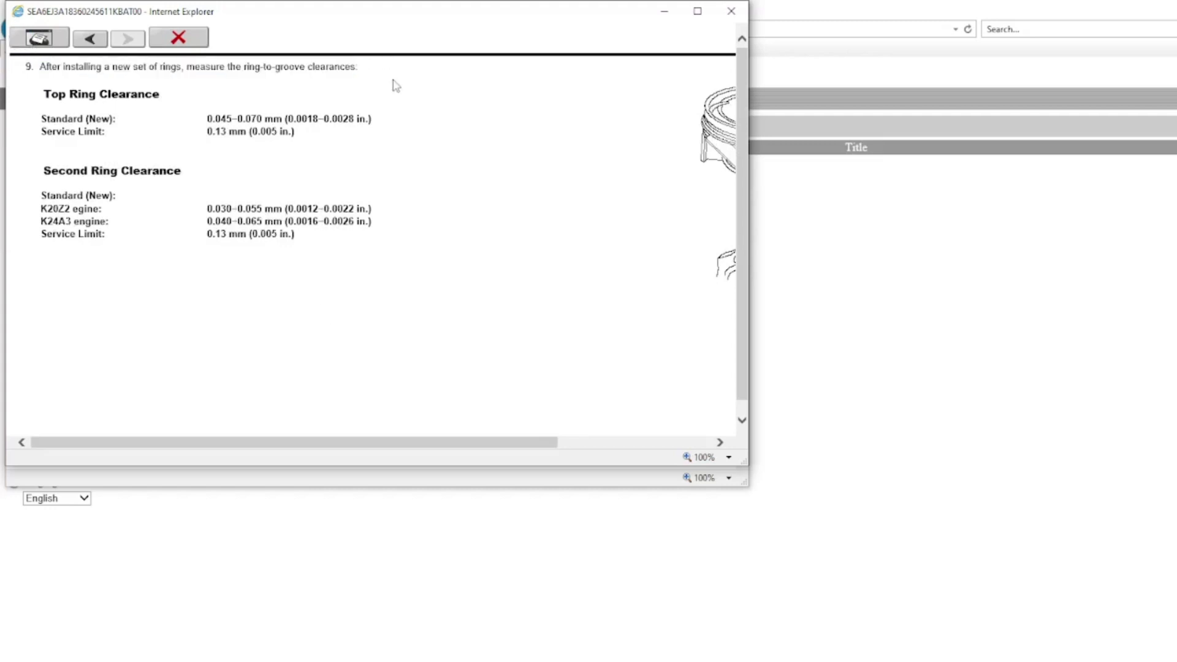
mouse_move(313, 446)
mouse_down()
mouse_move(388, 453)
mouse_move(334, 452)
mouse_up()
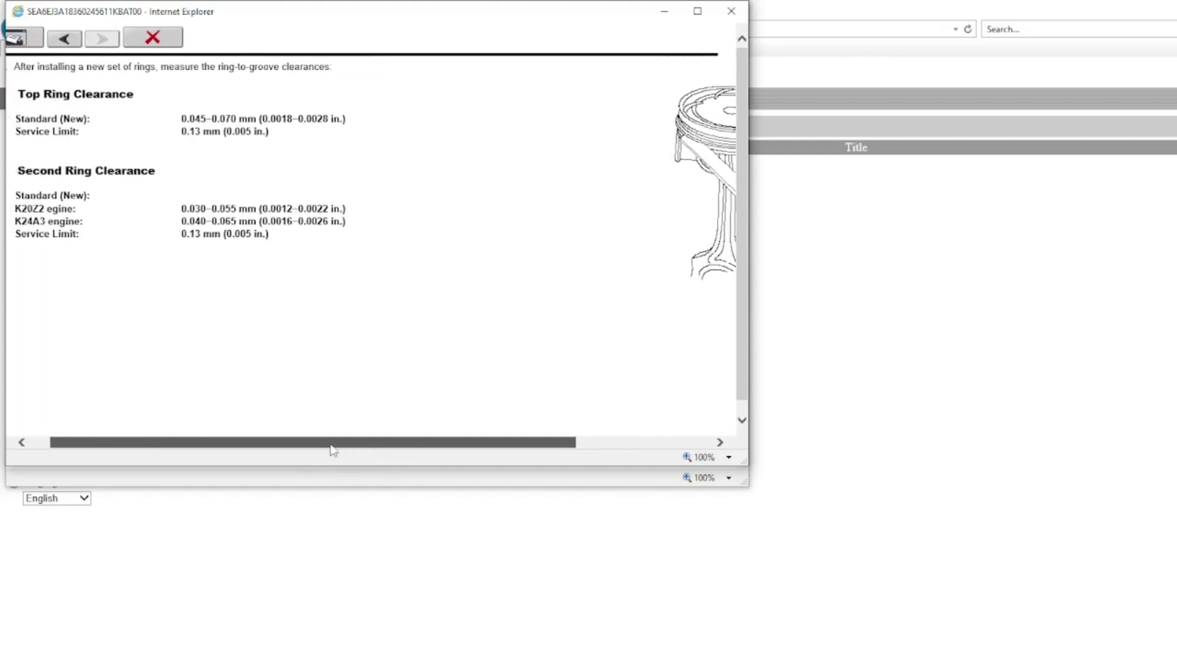